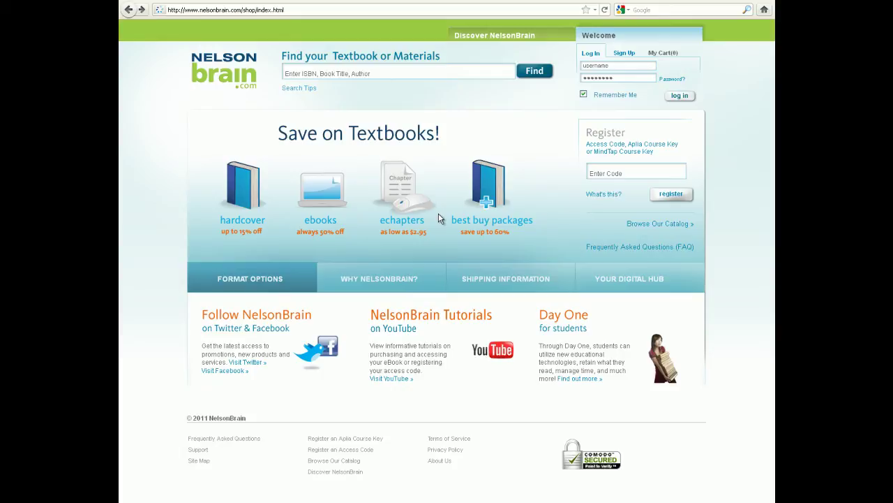
click(444, 74)
text(0-17-647274-6)
click(530, 74)
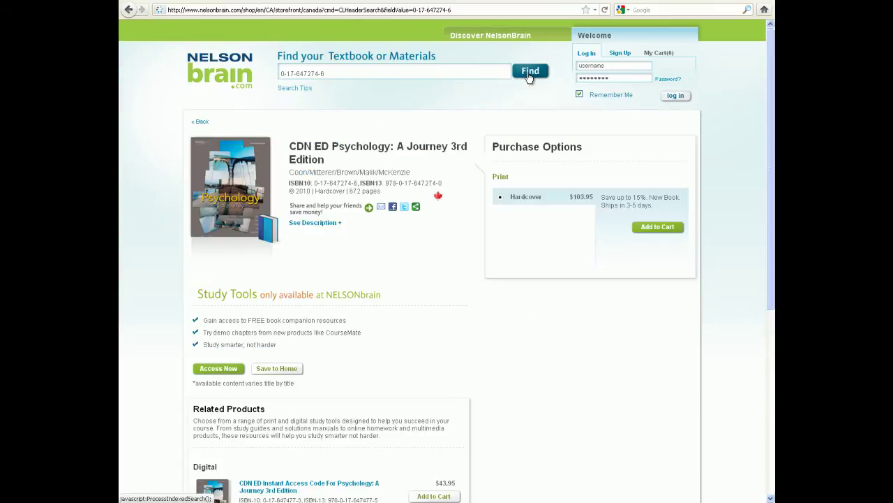
drag(772, 121, 773, 313)
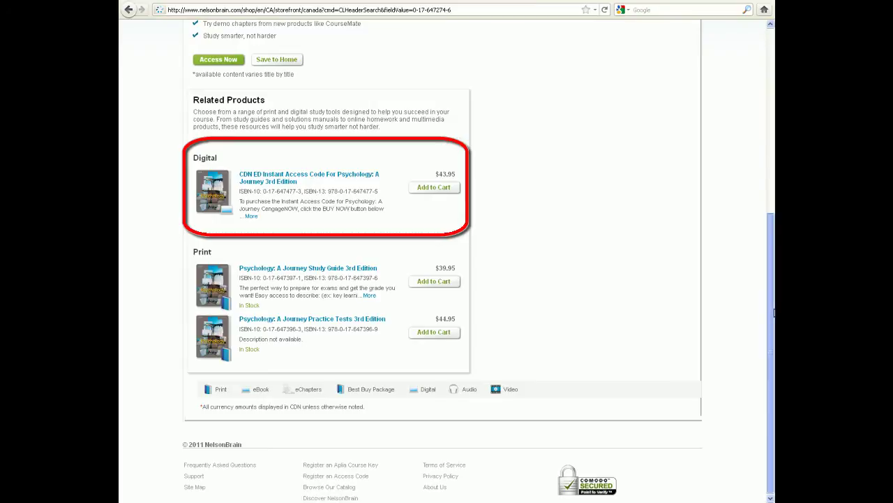
drag(774, 312, 770, 117)
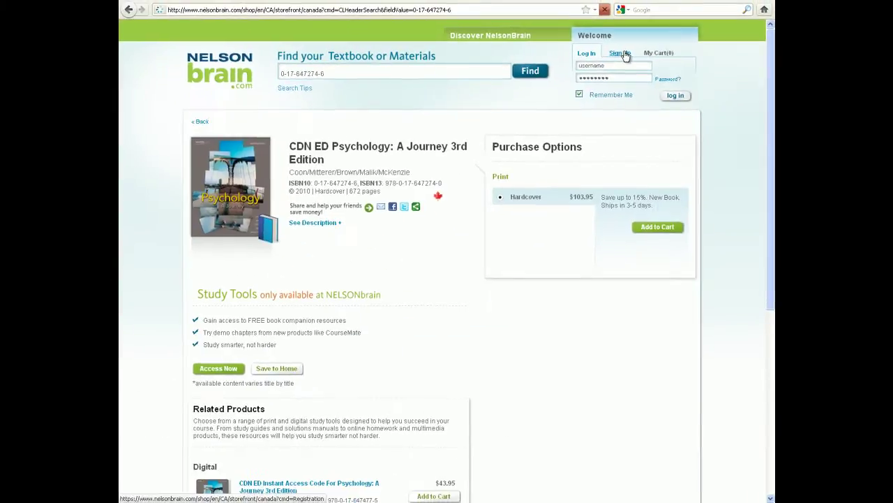
- Open the sign-up form and check the Secret Question list, keeping the default question
click(623, 54)
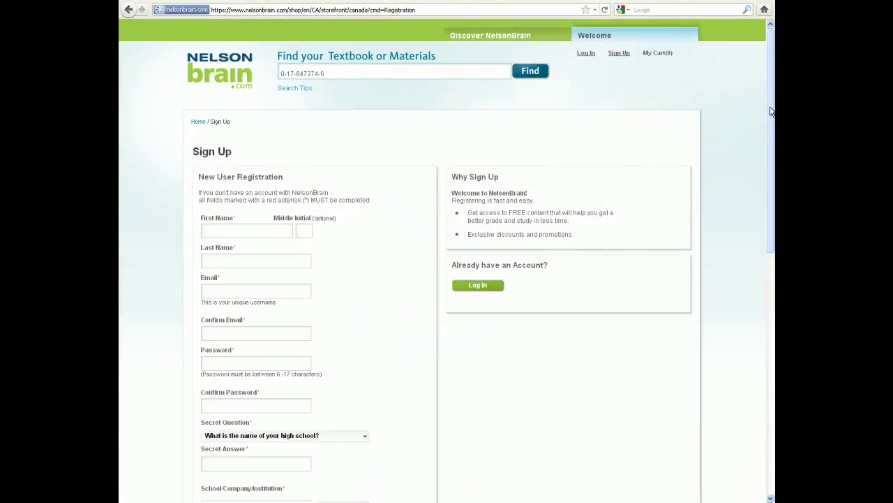
drag(770, 111, 766, 260)
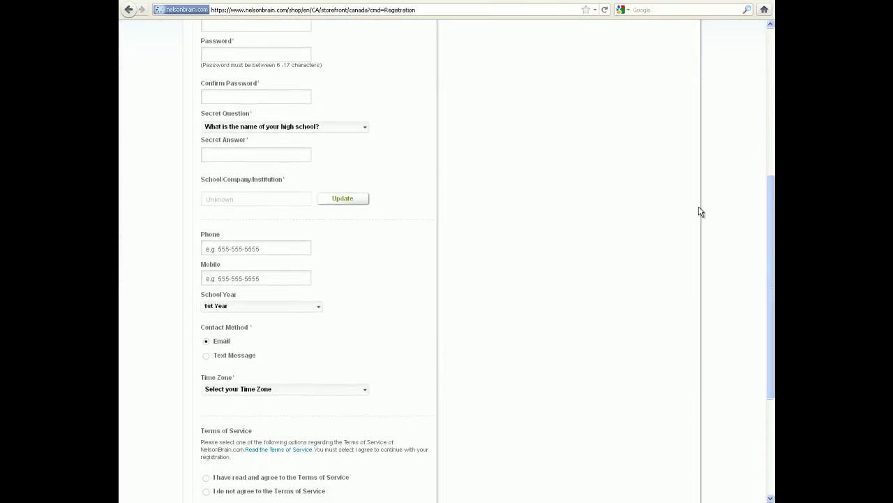
click(367, 127)
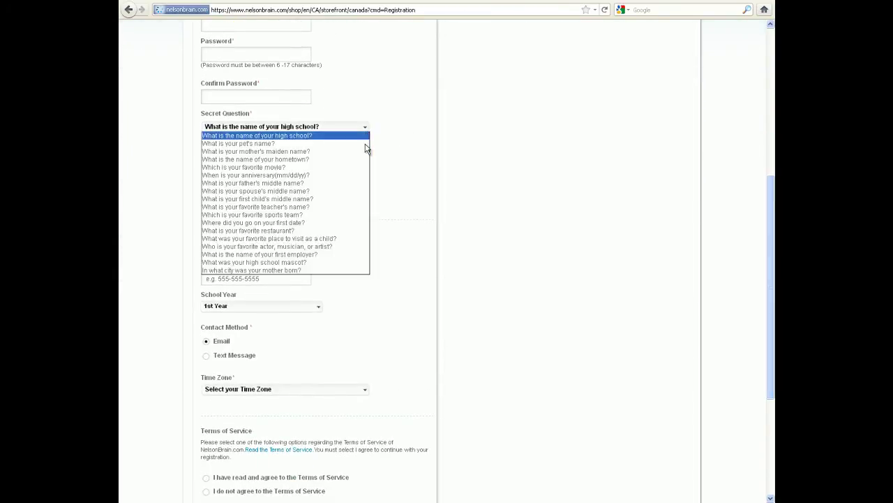
click(366, 126)
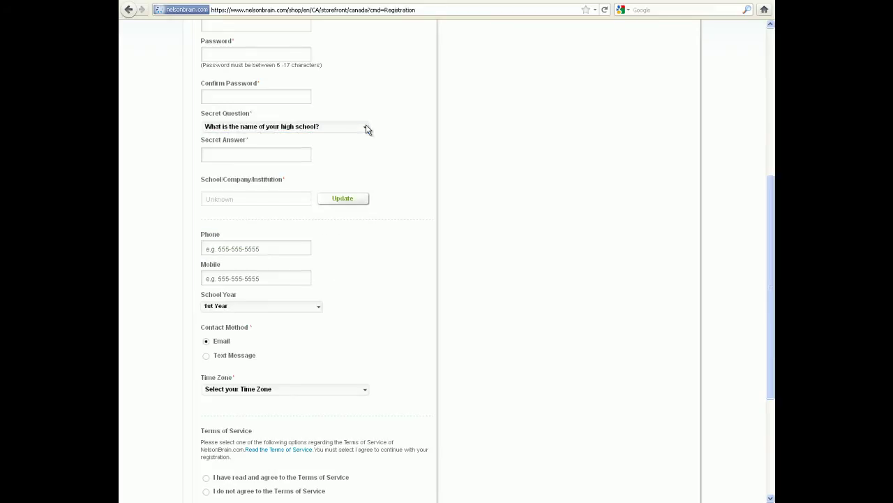
- Search for College or University institutions in Ontario, Toronto
click(351, 199)
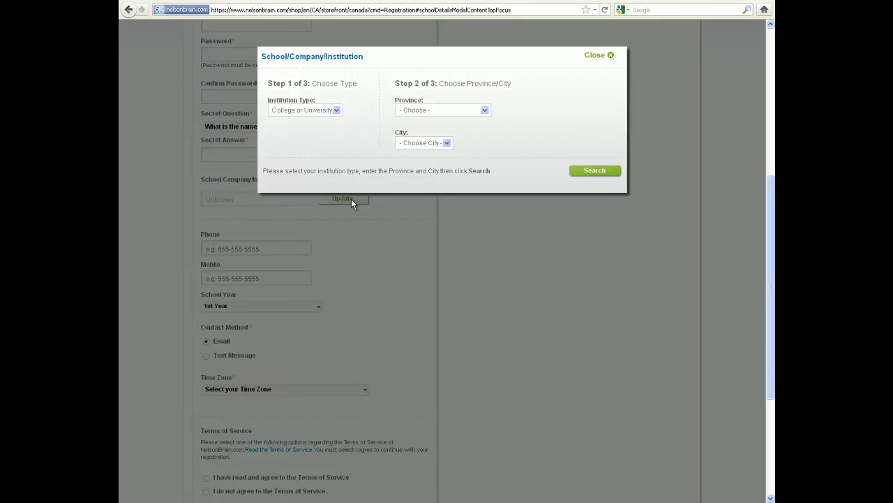
click(339, 110)
click(439, 112)
click(407, 192)
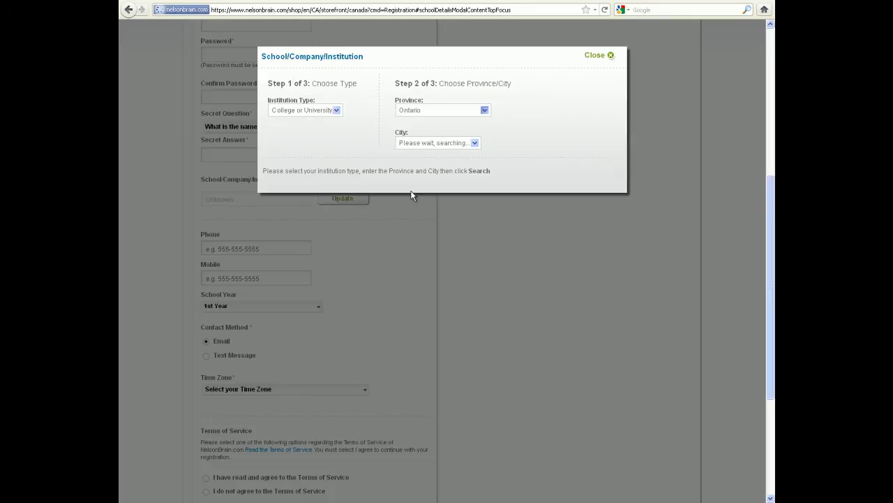
click(471, 143)
scroll(435, 280, down, 5)
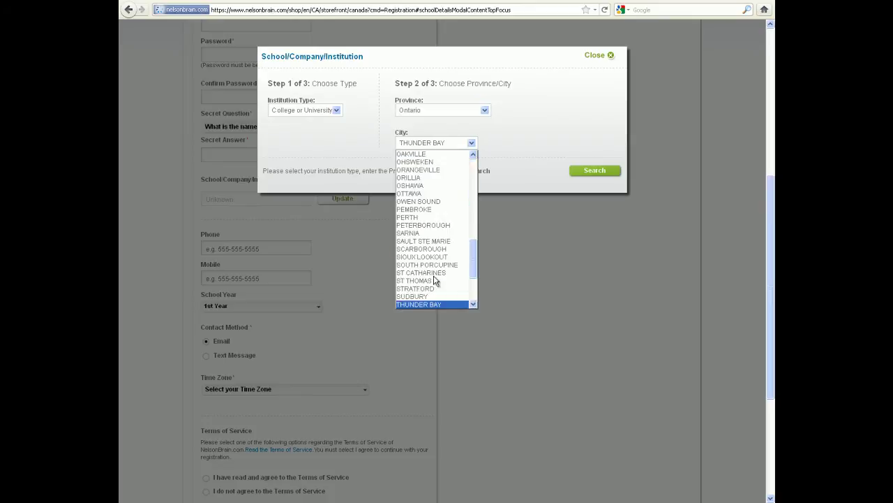
click(417, 303)
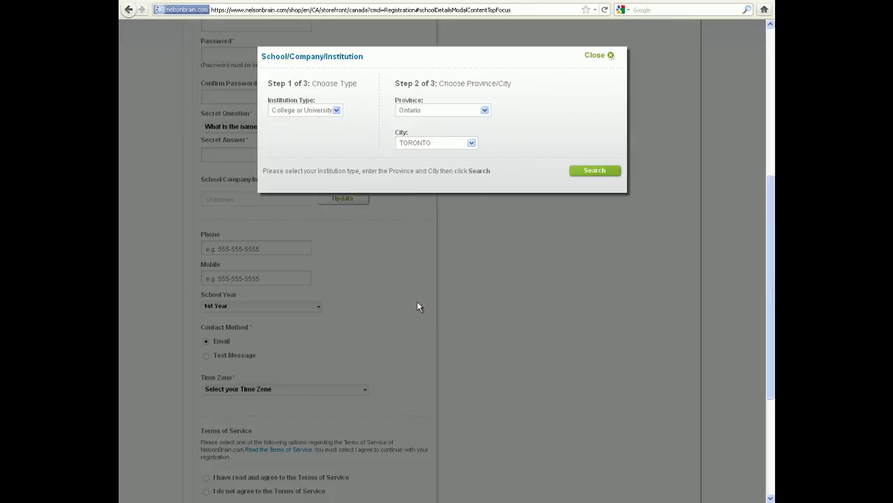
click(594, 171)
- Pick Seneca College York Campus from the results, then switch to entering the name manually
drag(619, 139, 618, 168)
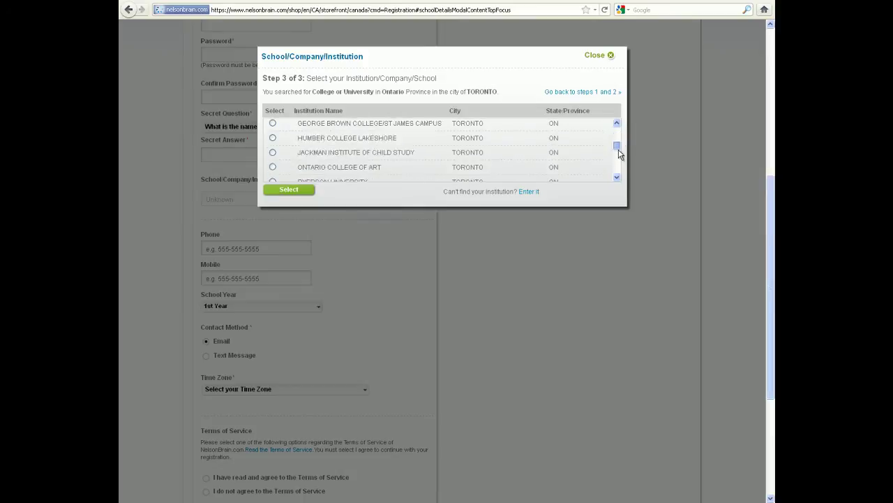
scroll(604, 171, up, 2)
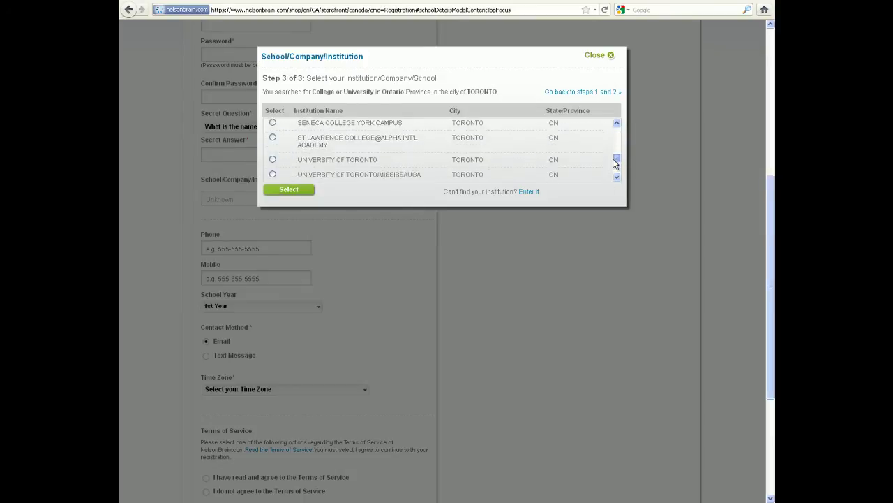
scroll(598, 157, up, 1)
click(273, 146)
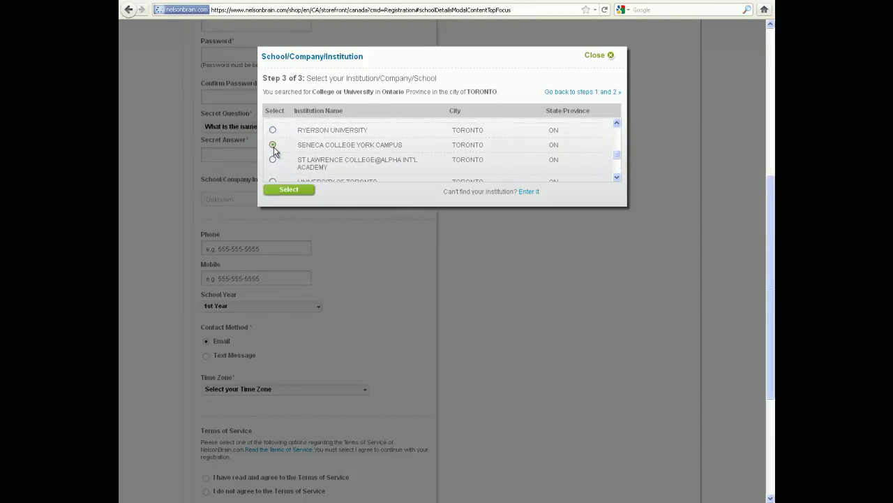
click(526, 197)
text(Seneca Coll)
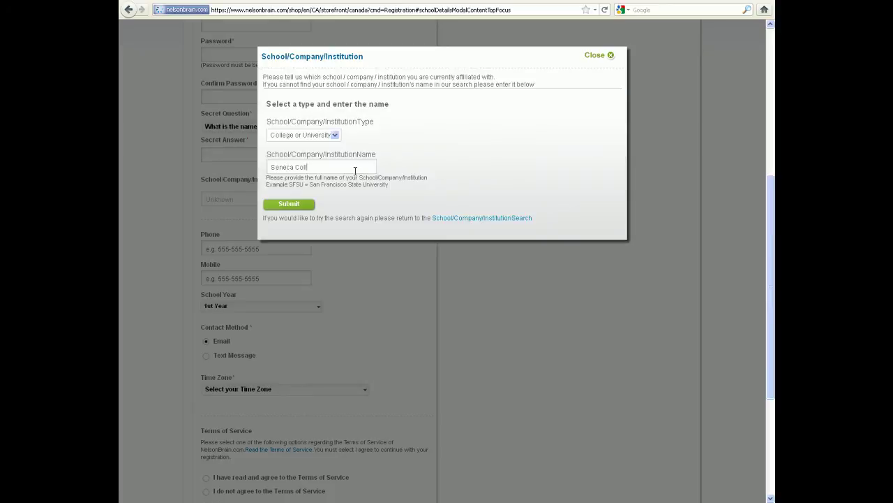
- Submit Seneca College as the school and set the school year to 4th Year
text(ege)
click(300, 204)
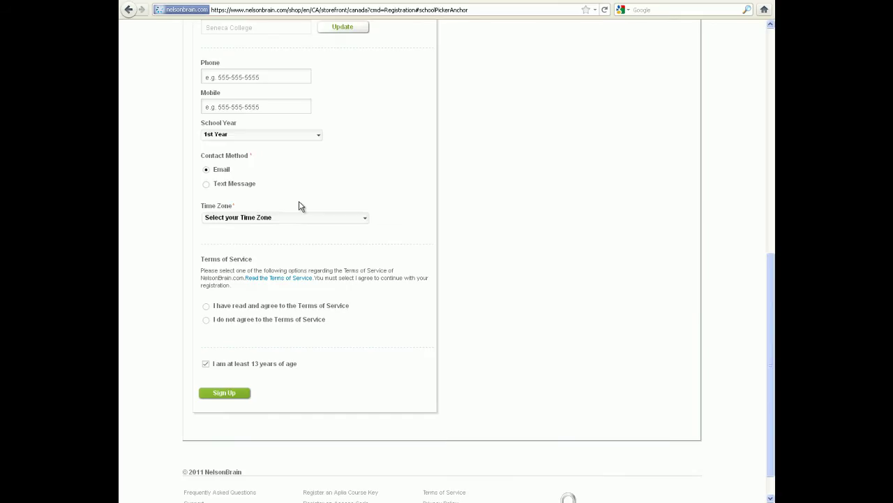
click(260, 135)
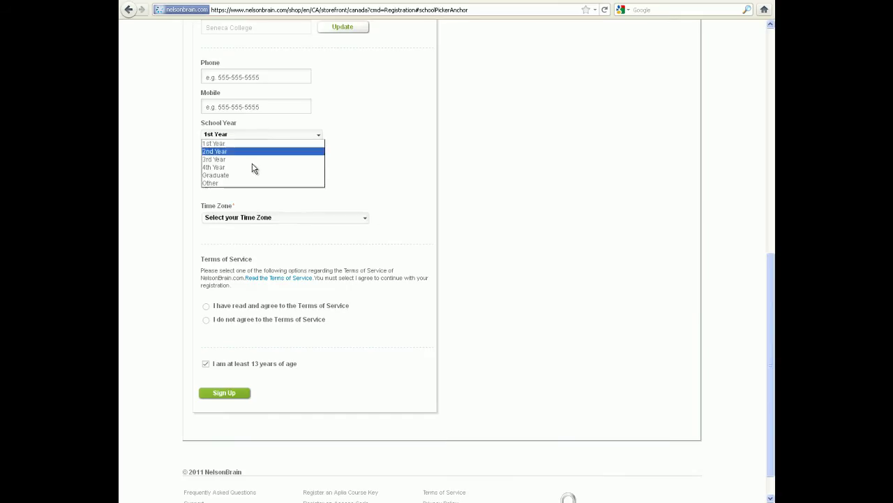
click(252, 167)
- Set the time zone to Eastern Time, accept the Terms of Service, and go to Log In
click(278, 217)
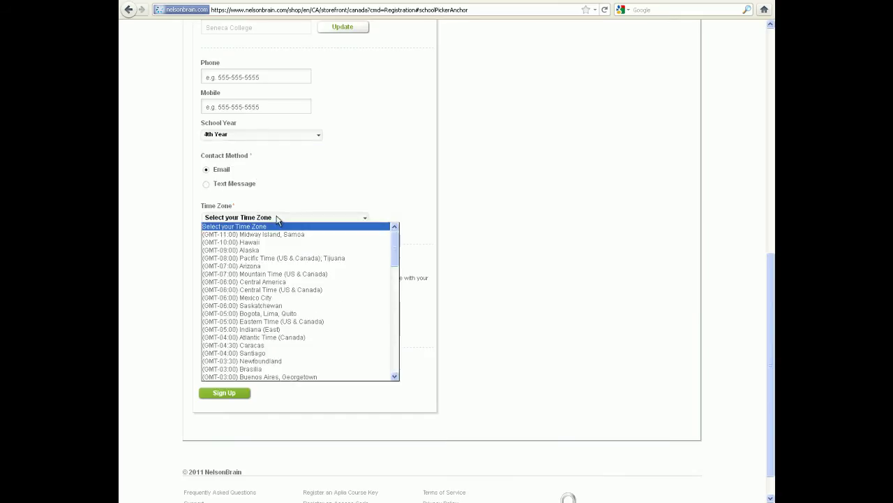
click(313, 321)
click(206, 306)
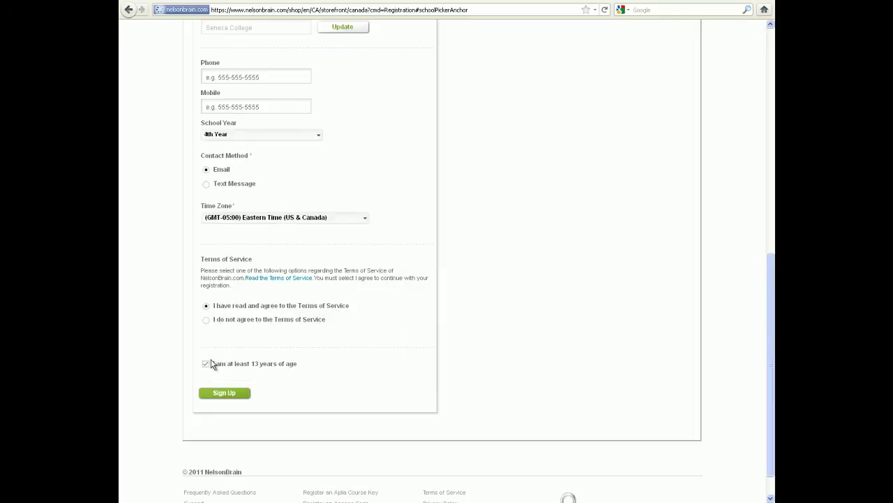
drag(773, 361, 773, 131)
click(479, 280)
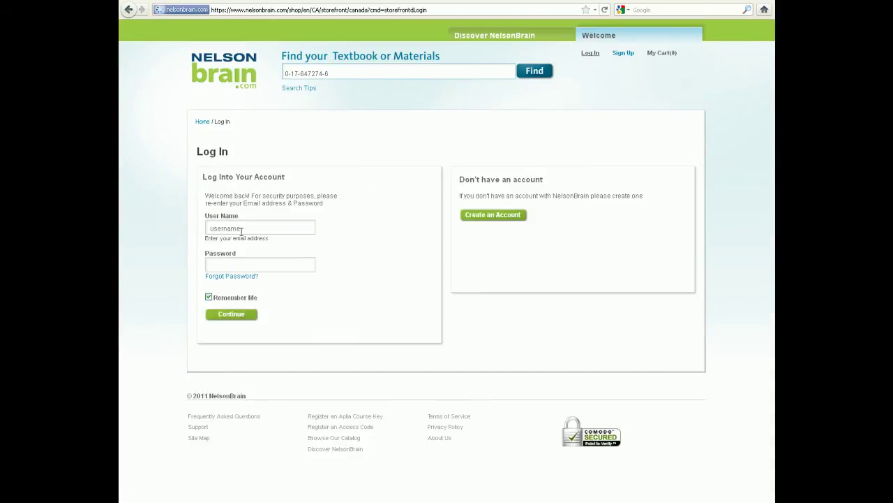
- Log in with the student account's e-mail and password, with Remember Me unchecked
click(240, 228)
key(Tab)
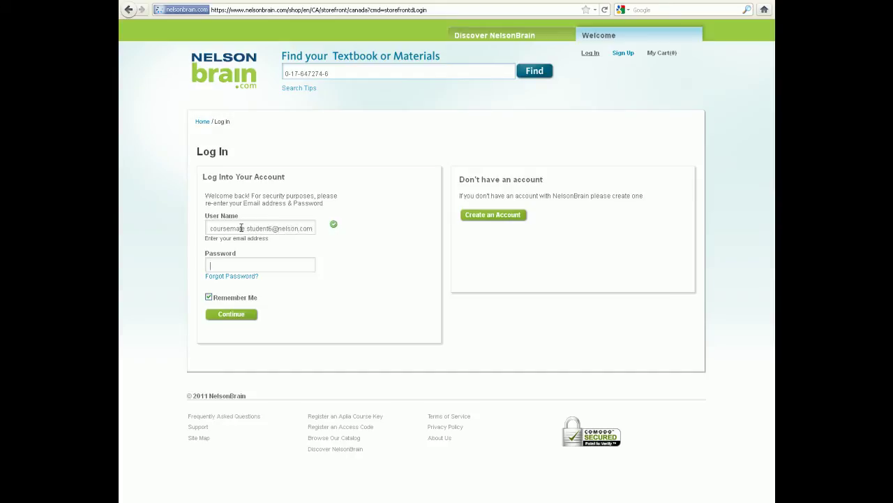
click(233, 298)
click(234, 314)
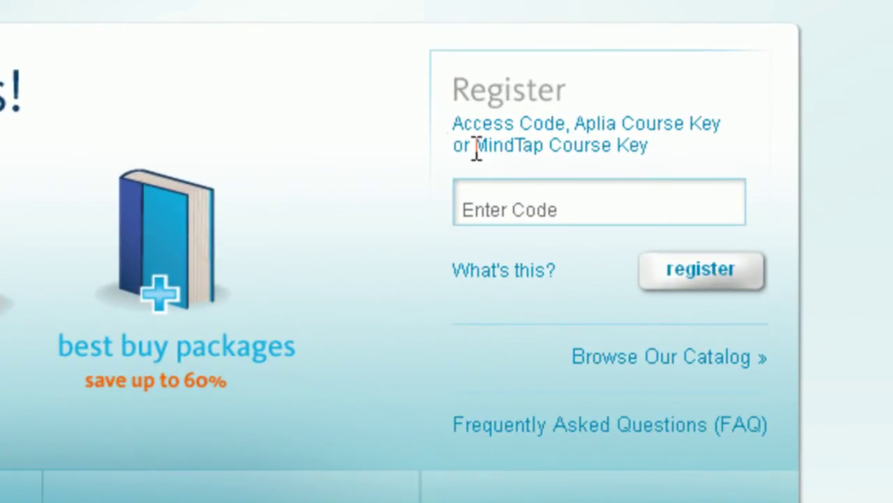
- Enter the product access code in the Register code field
click(514, 202)
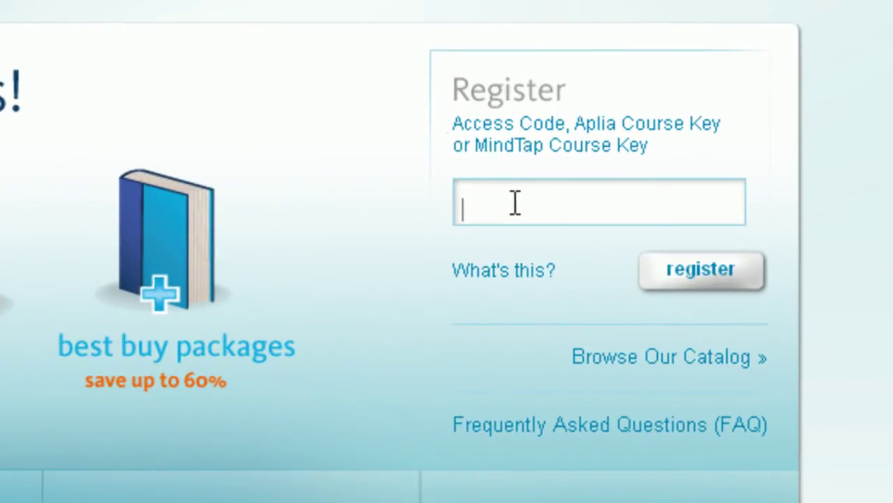
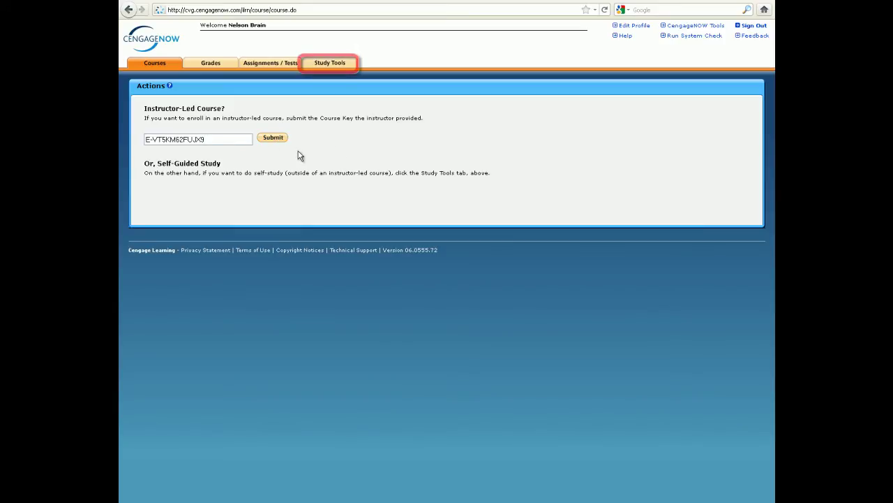
- Open the CDN ED Cl Ebook Eresource For Psychology: A Journey from the Study Tools list
click(337, 67)
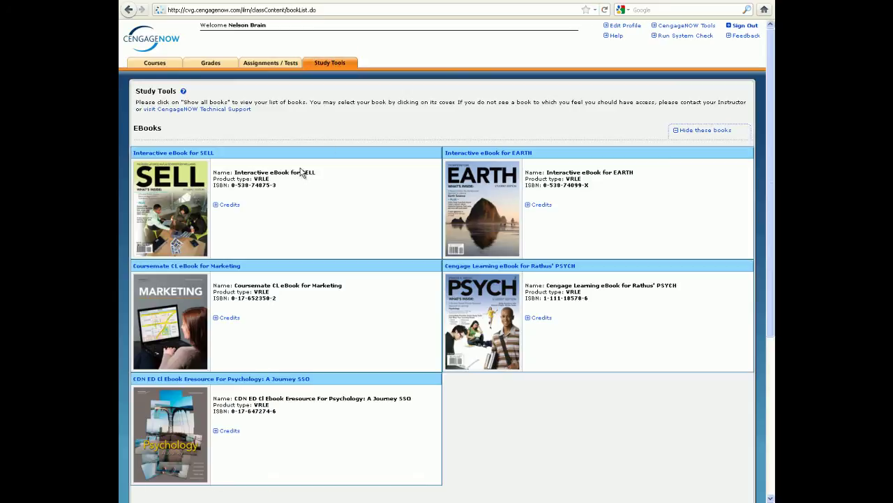
scroll(773, 184, down, 5)
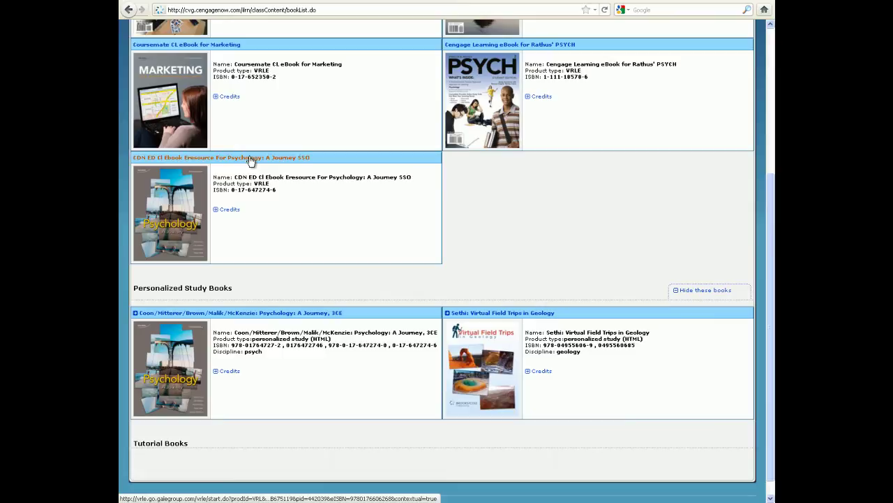
click(250, 159)
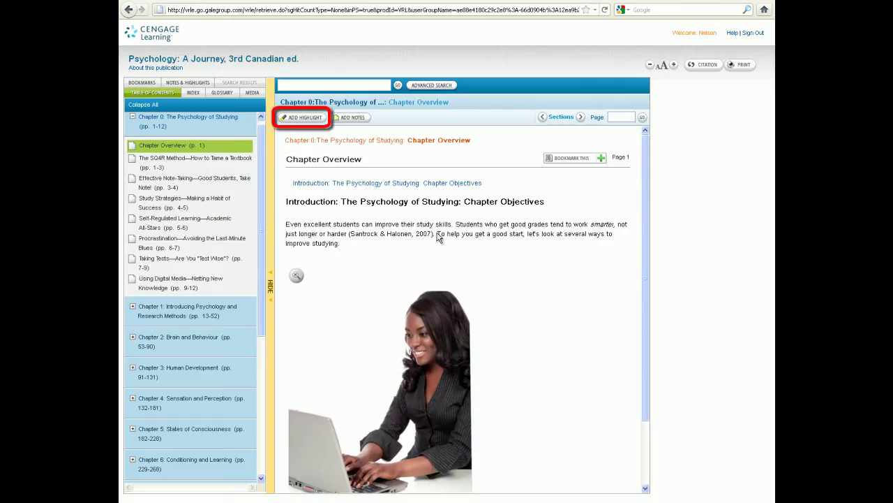
- Highlight the Chapter Overview's first paragraph, then go to Chapter 1's Spotlight on Behaviour section
click(285, 118)
drag(286, 223, 344, 244)
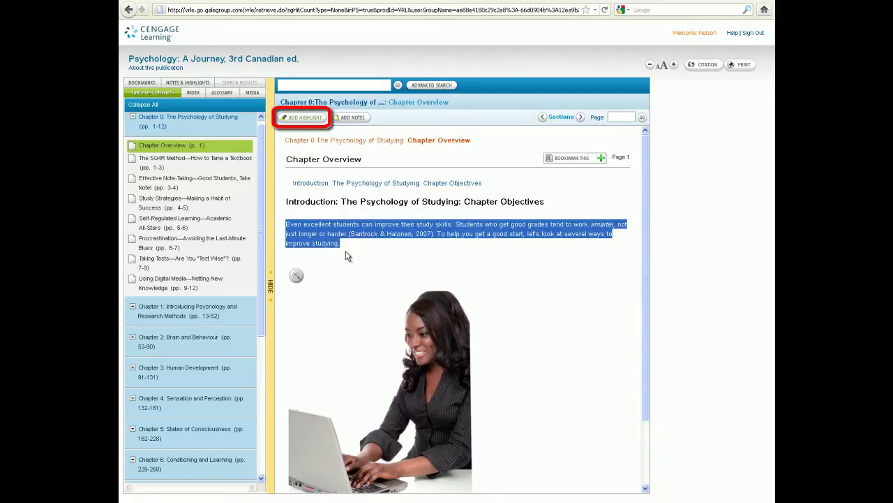
click(132, 307)
click(153, 348)
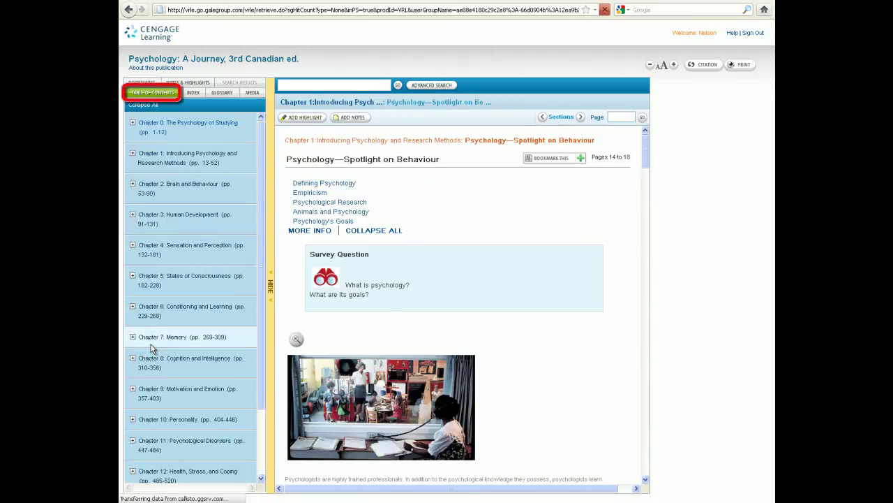
- Add and save the note 'note 1 - sample' at the end of the opening paragraph
drag(645, 150, 643, 183)
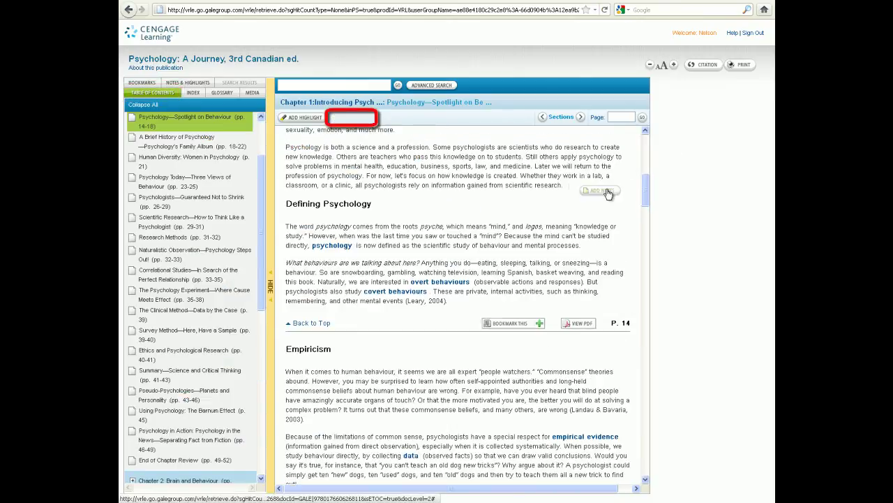
click(601, 188)
text(ote)
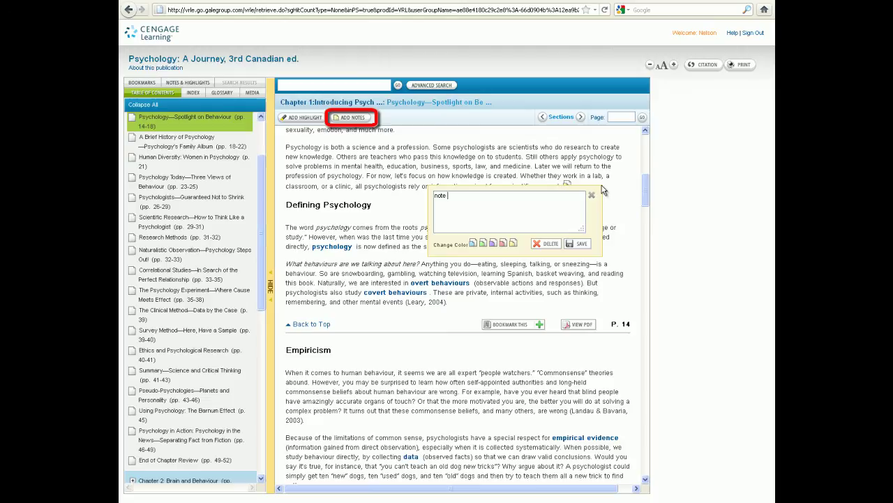
text( 1 - sample)
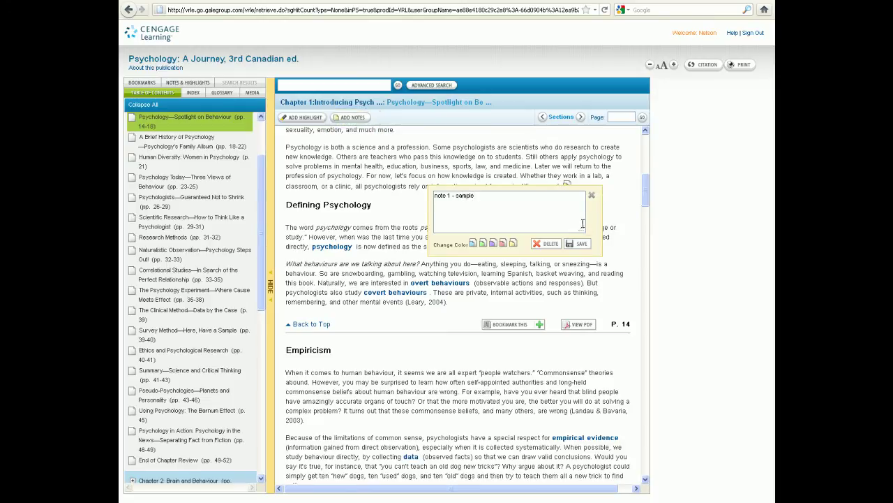
click(582, 243)
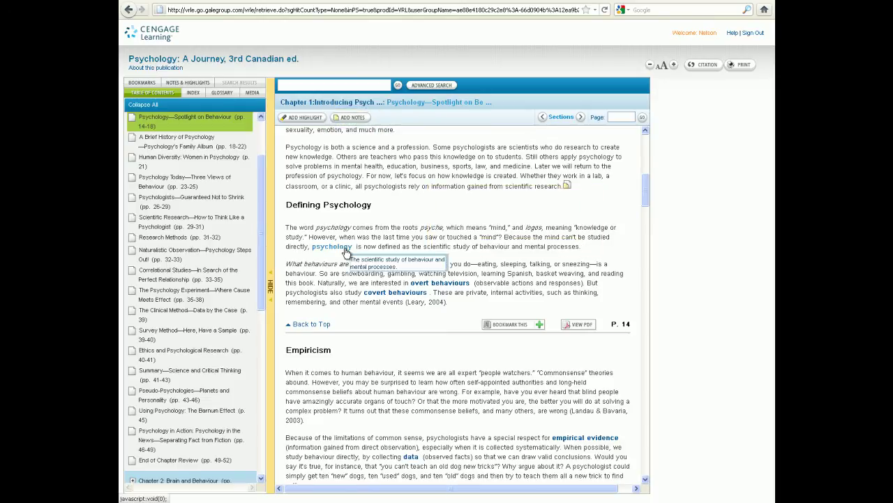
- Search the book for 'introspection', bookmark page 18 from the first result, and view the bookmarks
click(384, 83)
text(tro)
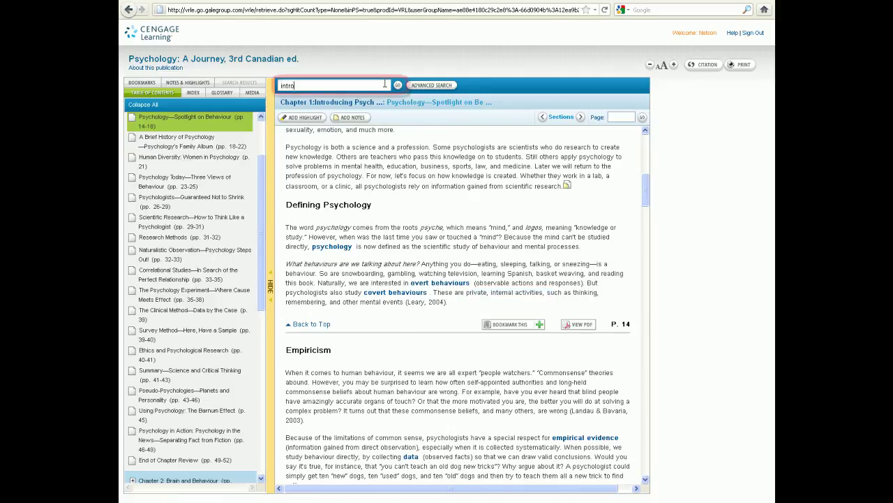
text(spection)
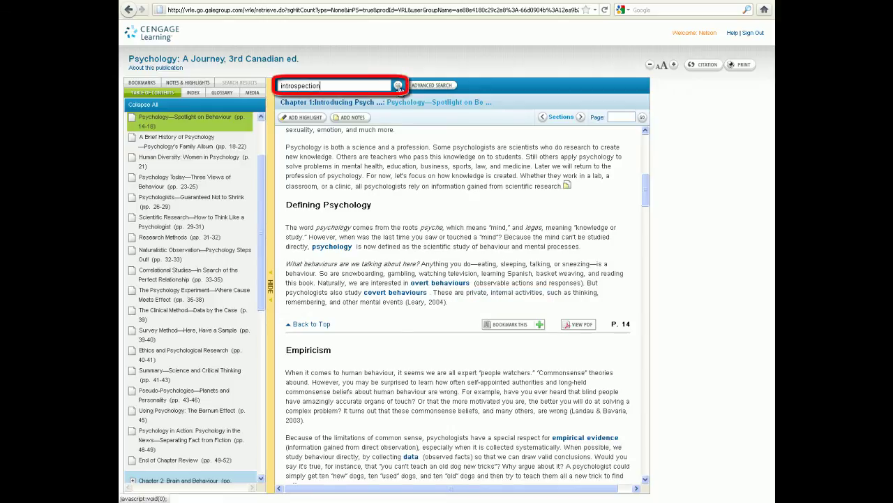
click(398, 85)
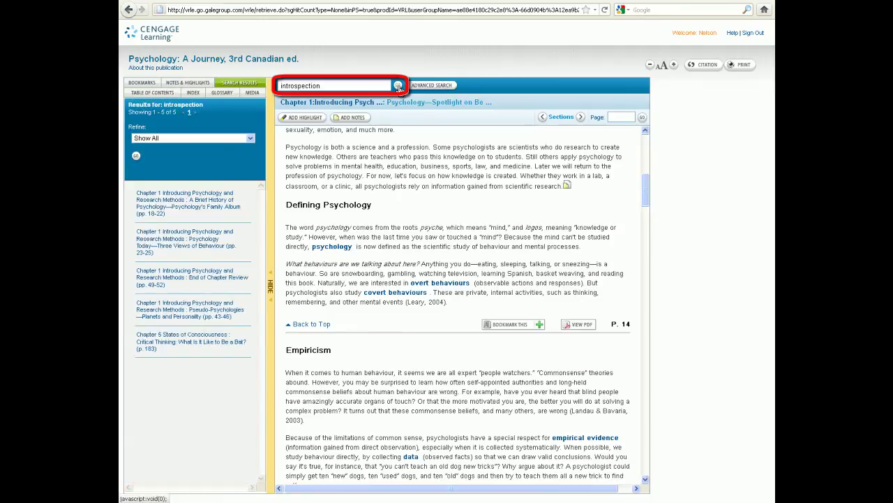
click(222, 200)
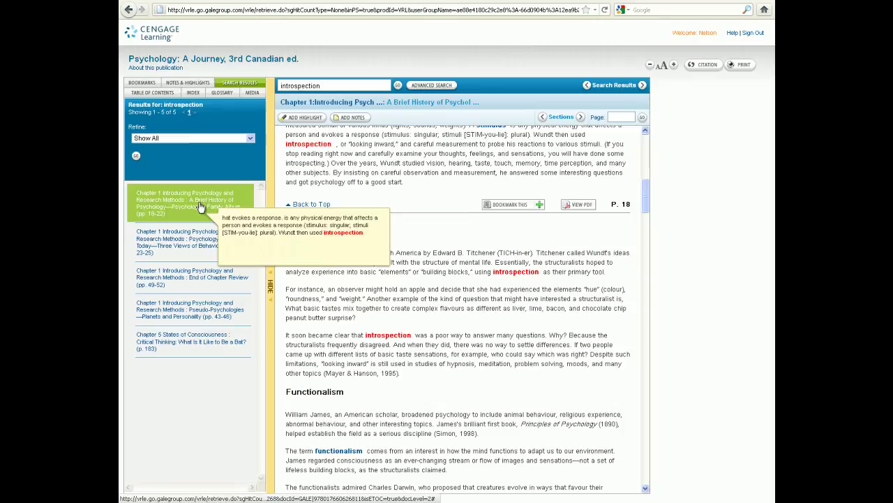
scroll(543, 270, up, 2)
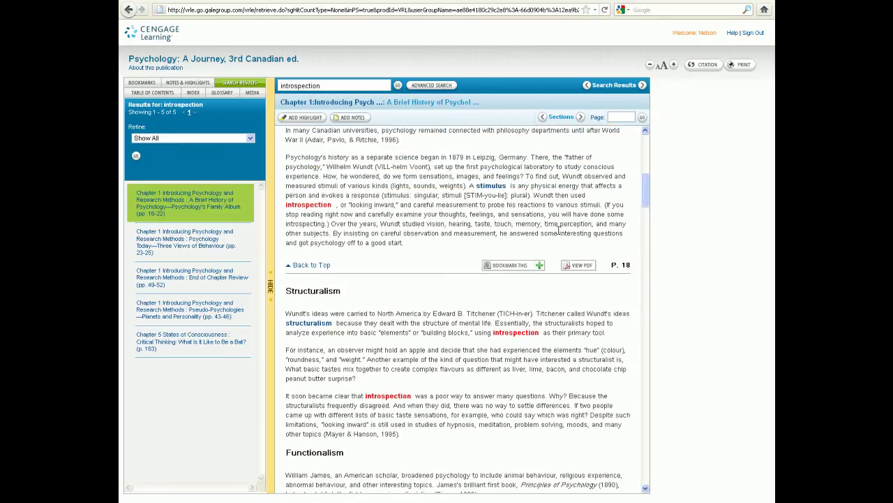
click(541, 267)
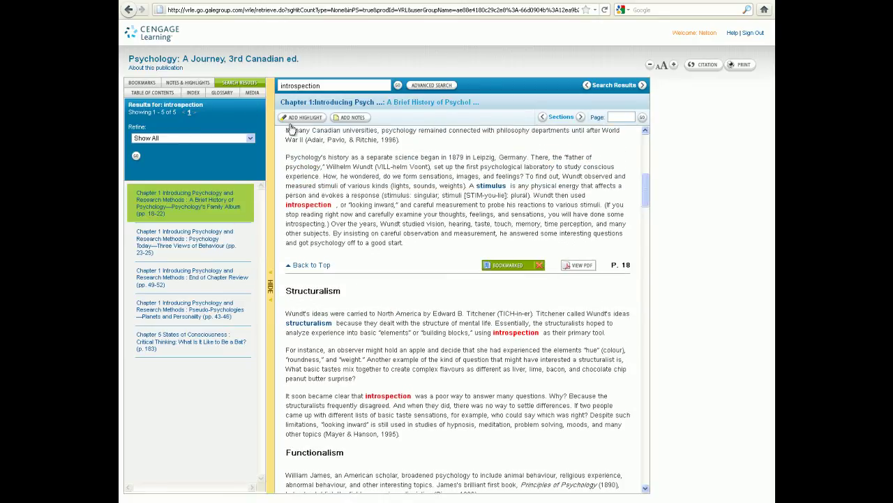
click(141, 83)
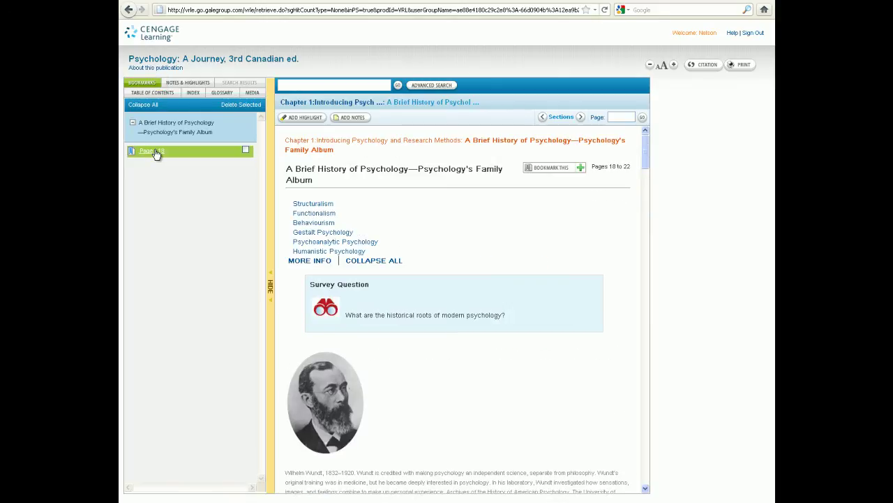
- Revisit the page 18 bookmark and the page 14 note from Notes & Highlights, then sign out
click(187, 82)
click(139, 159)
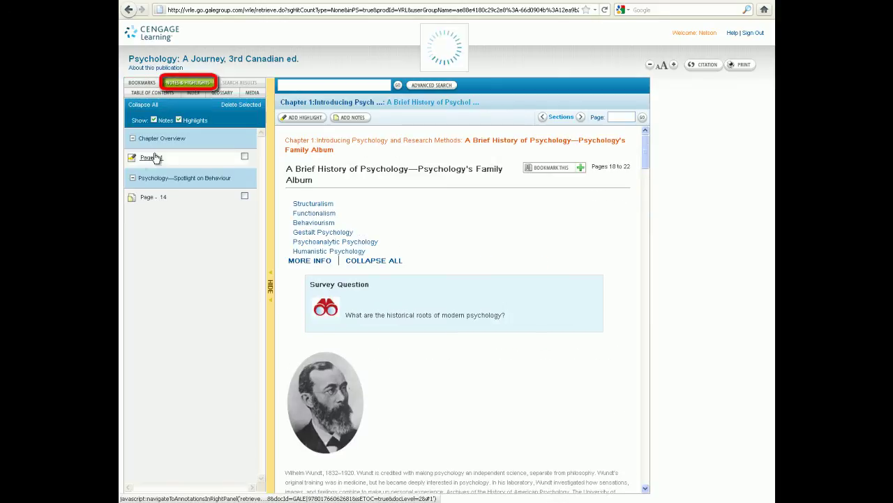
click(146, 200)
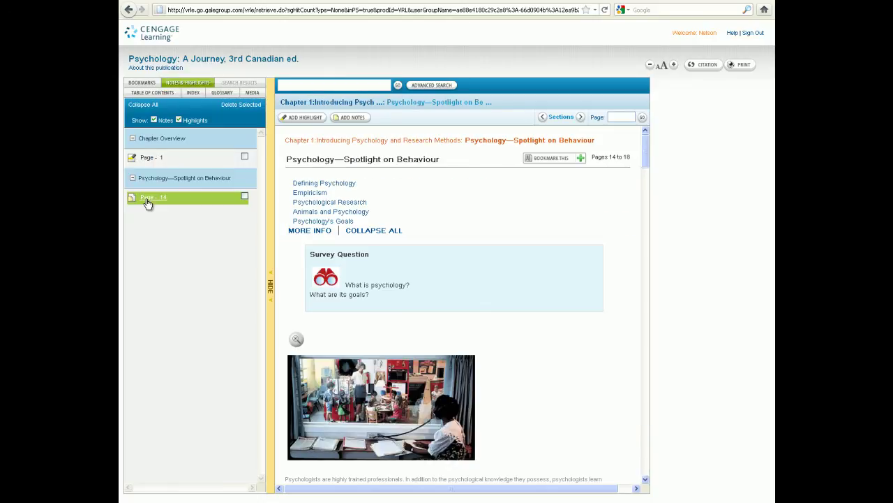
scroll(514, 283, down, 3)
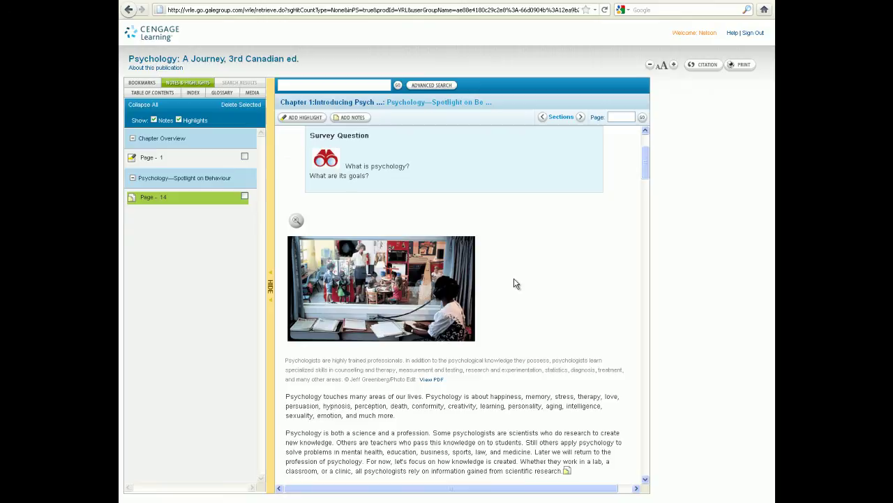
click(753, 34)
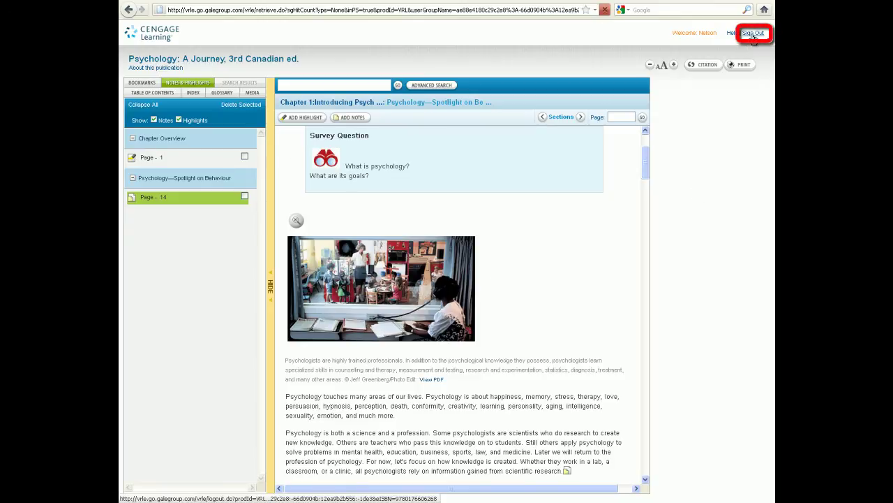